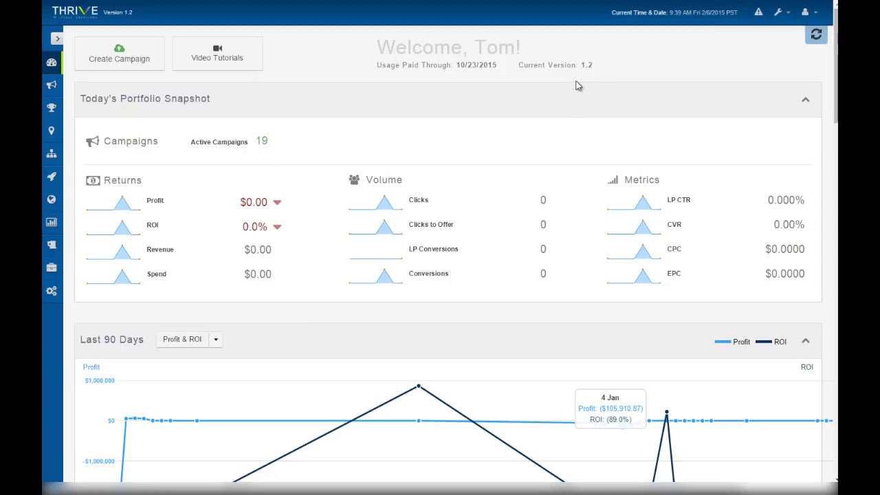
Rename the new campaign from the default 10016 to 'Test Campaign'.
click(136, 55)
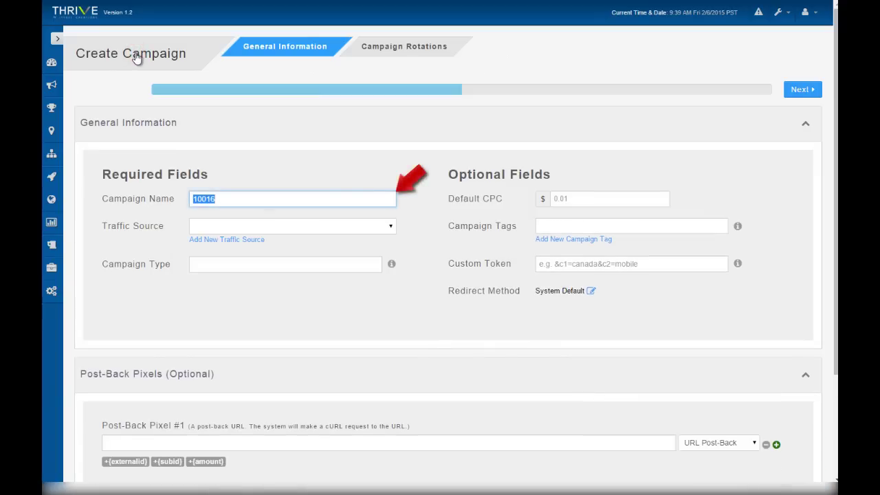
text(Test Campaign)
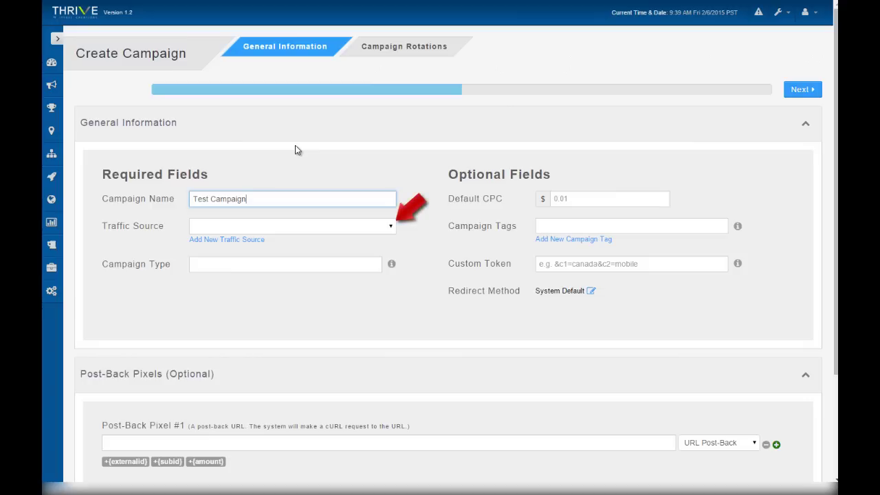
Add Facebook from the pre-defined sources as the campaign's new traffic source.
click(239, 240)
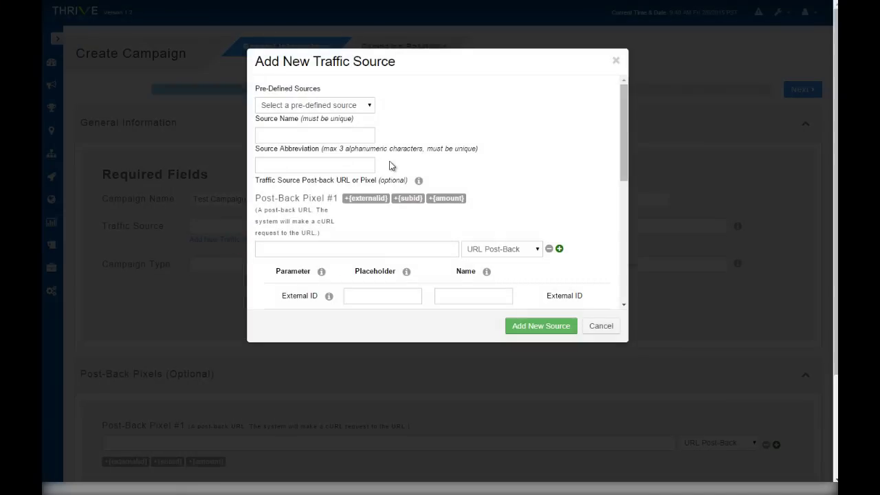
click(327, 104)
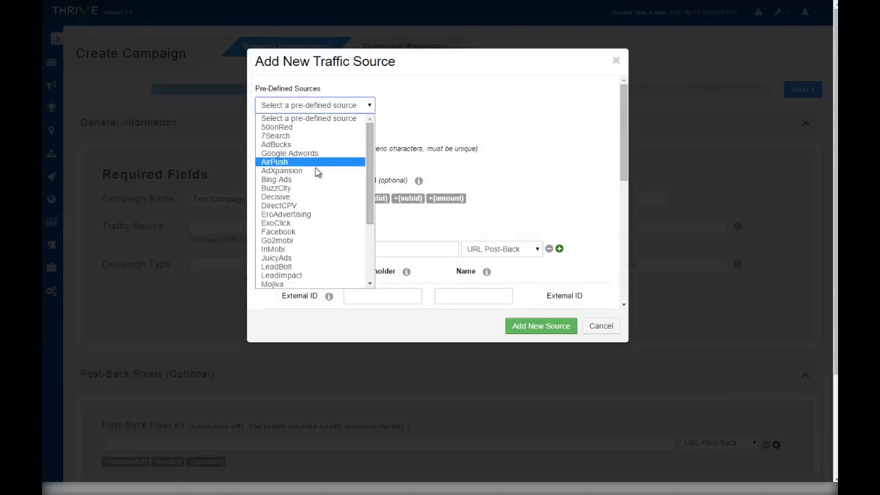
click(307, 233)
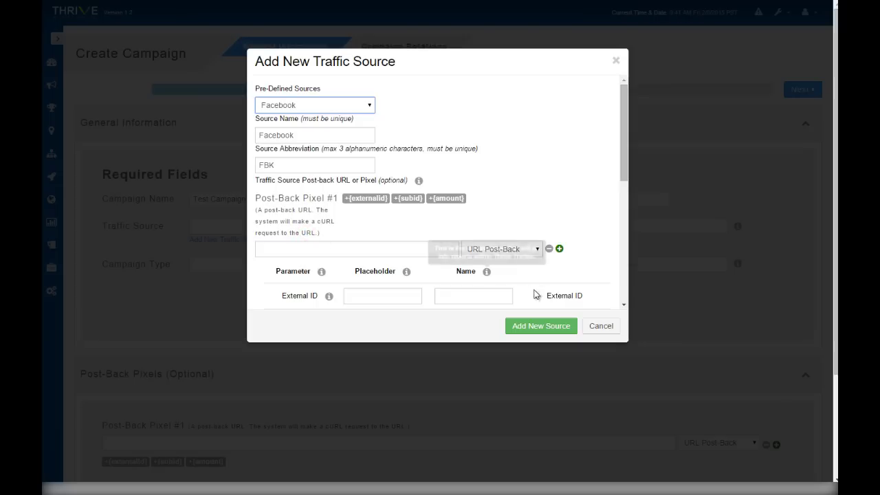
click(554, 327)
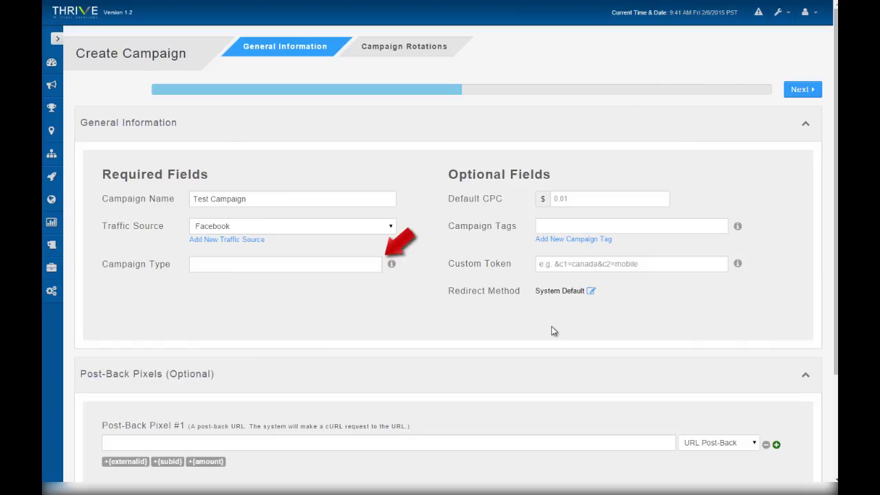
Set the campaign type to 300x250 Banner and the default CPC to 0.05.
click(308, 263)
text(300)
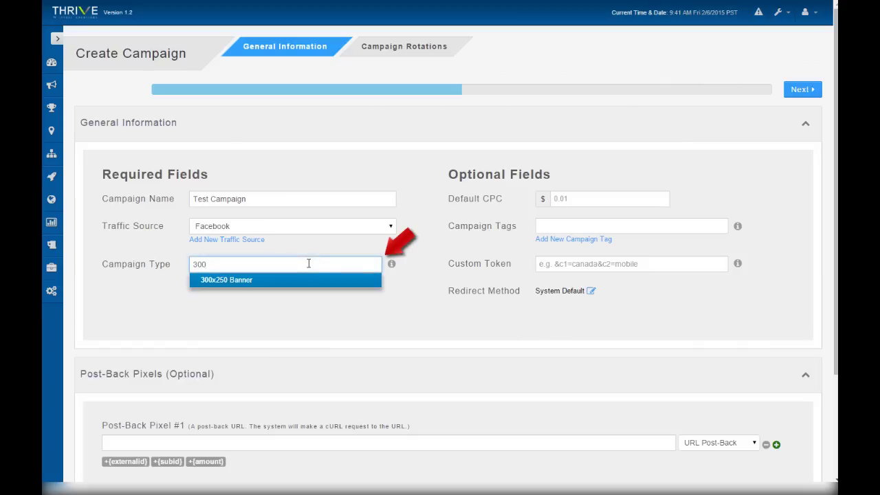
click(290, 279)
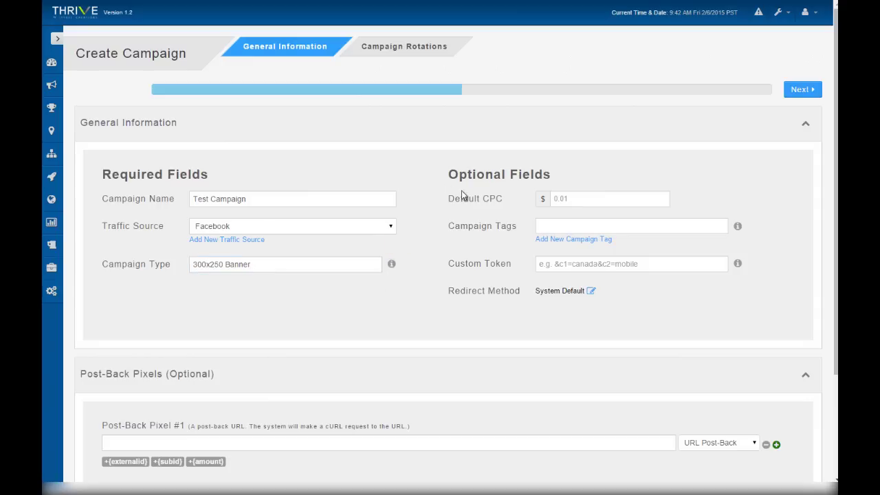
click(619, 199)
text(0.0)
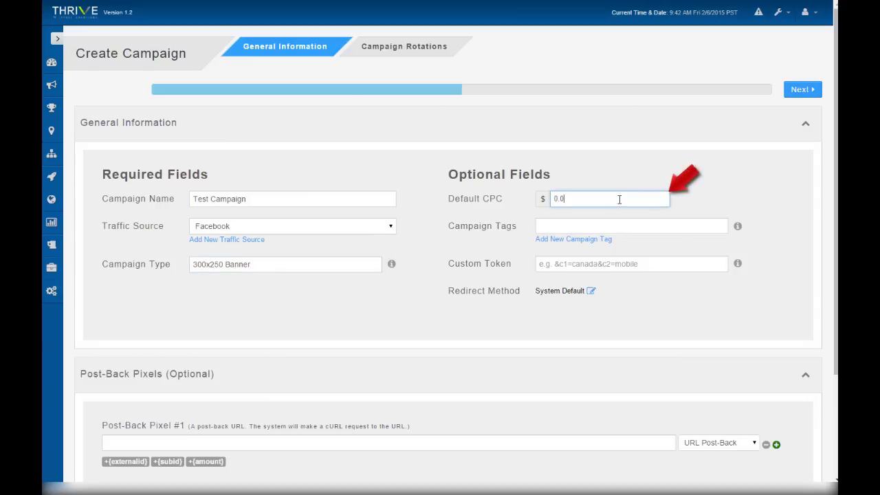
text(5)
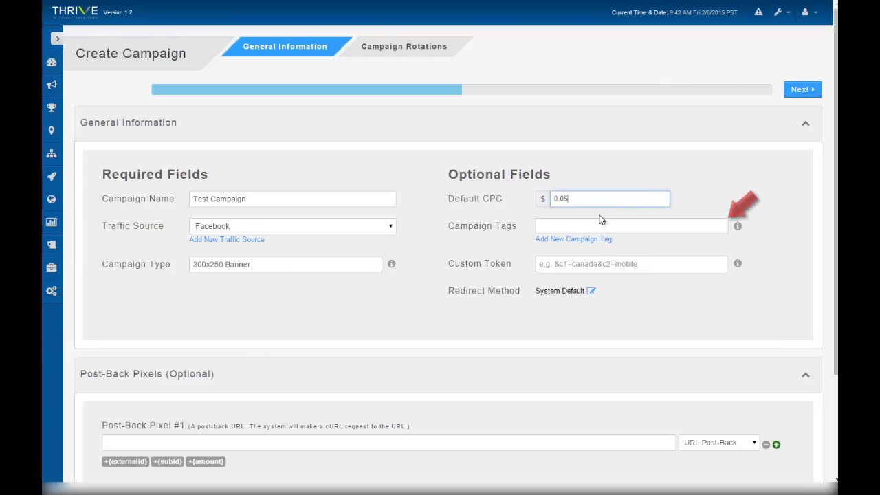
Create two new campaign tags, 'mobile' and 'dating'.
click(552, 239)
click(362, 109)
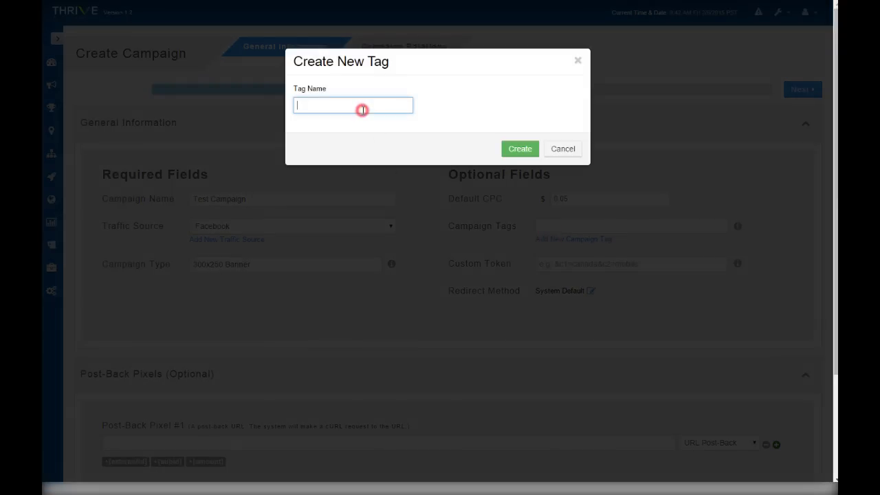
text(mobile)
click(520, 148)
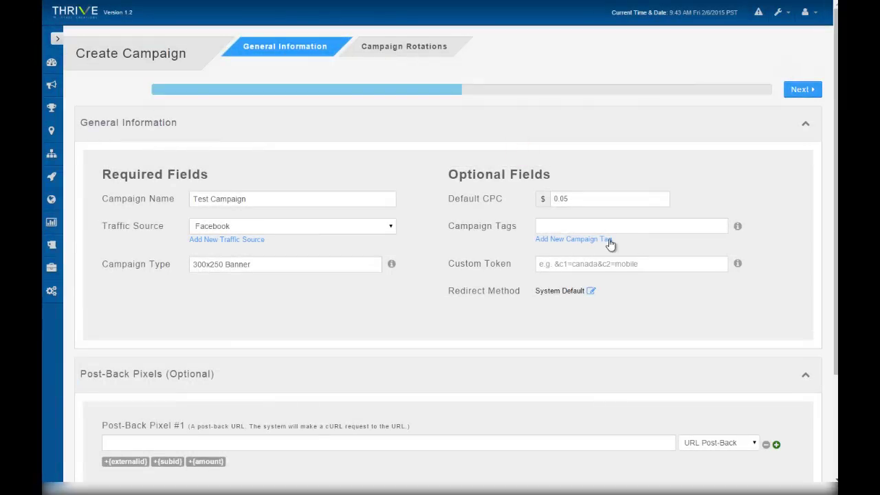
click(610, 242)
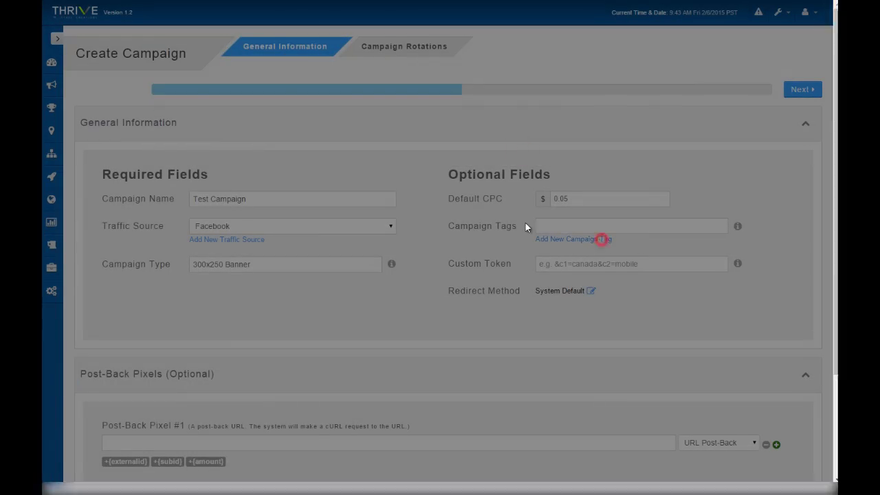
click(361, 106)
text(dating)
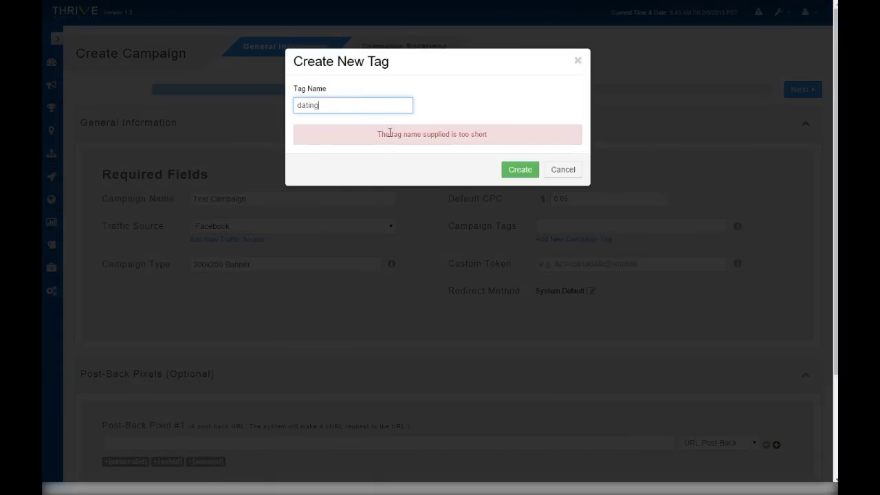
click(520, 170)
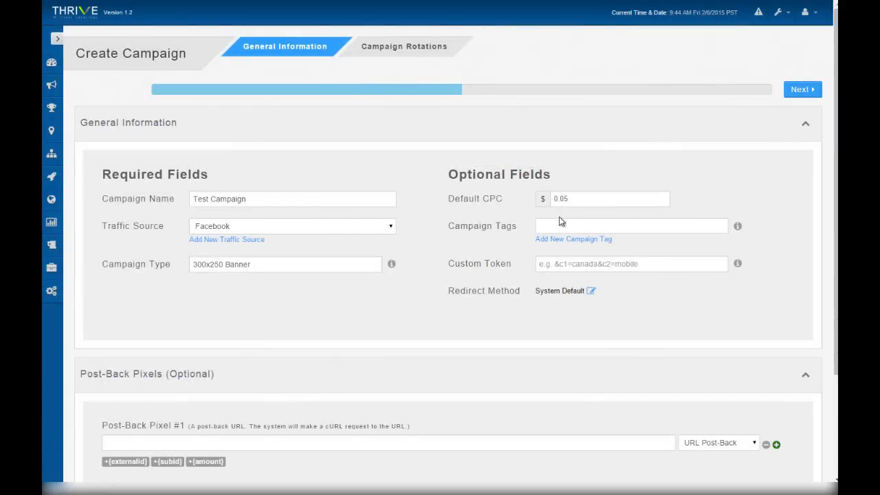
Attach the mobile and dating tags to the campaign.
click(568, 224)
click(567, 267)
click(593, 227)
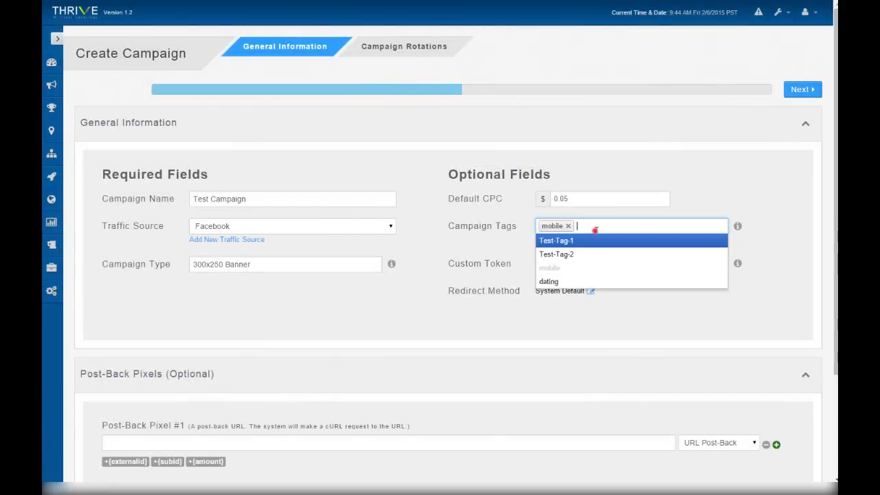
click(601, 281)
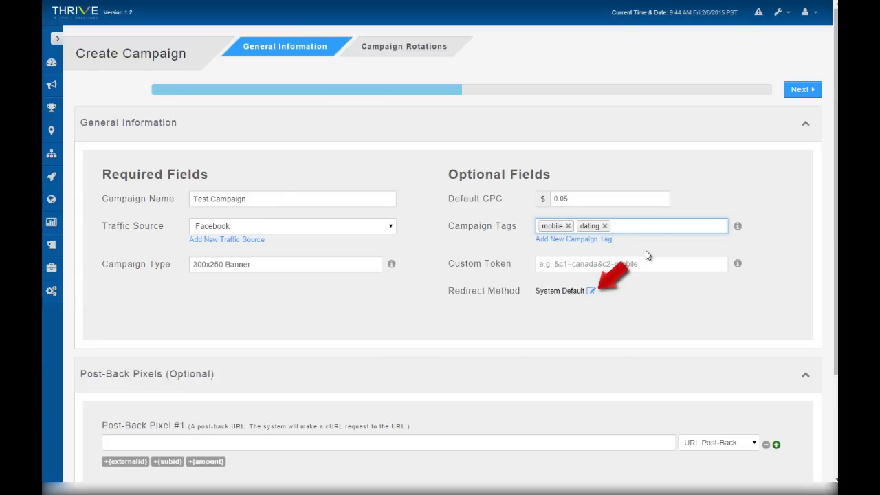
click(591, 291)
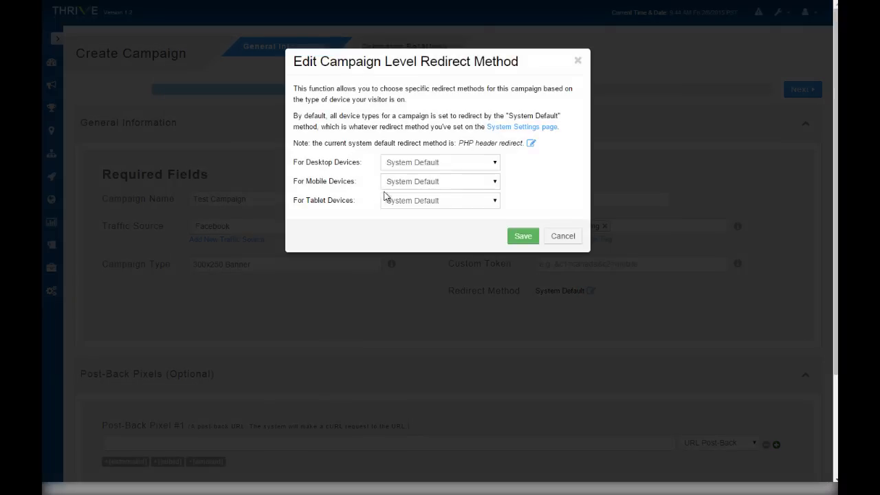
click(564, 237)
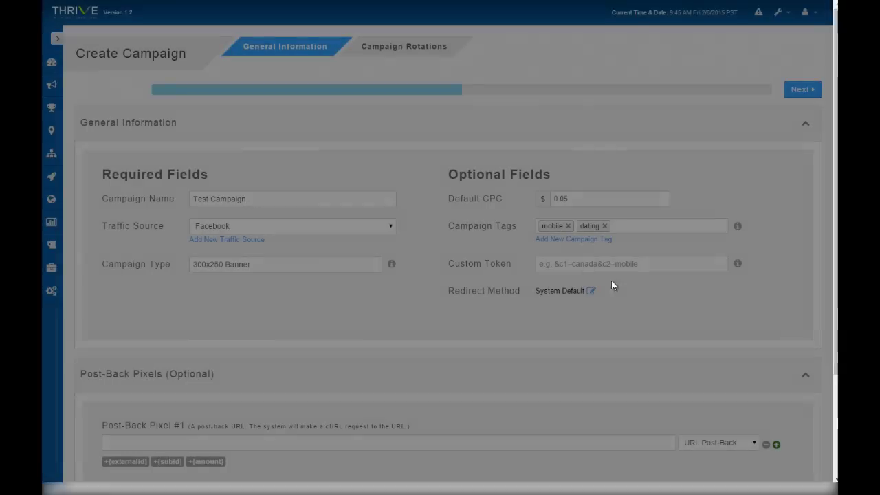
scroll(595, 216, down, 2)
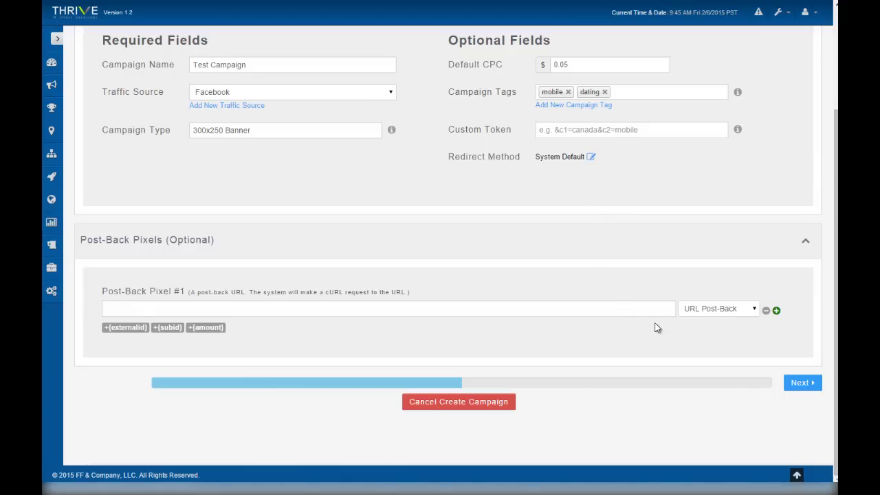
Advance to the Campaign Rotations step and choose Create New Rotations.
click(799, 382)
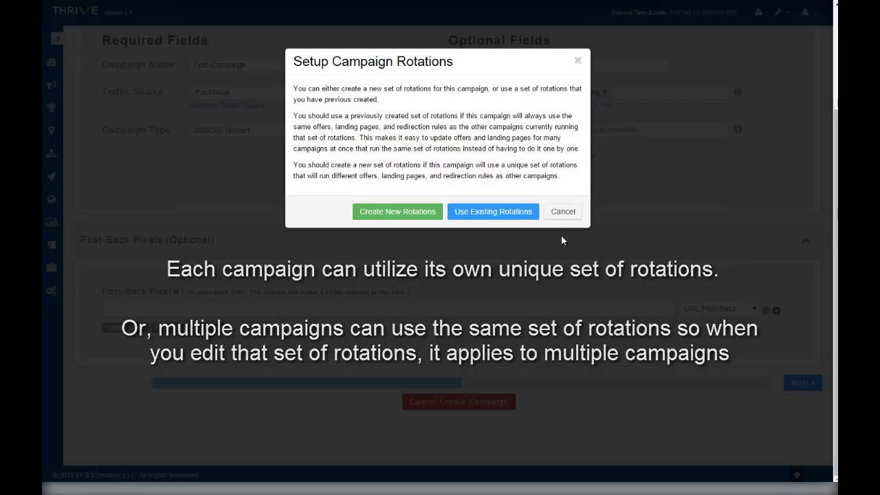
click(397, 212)
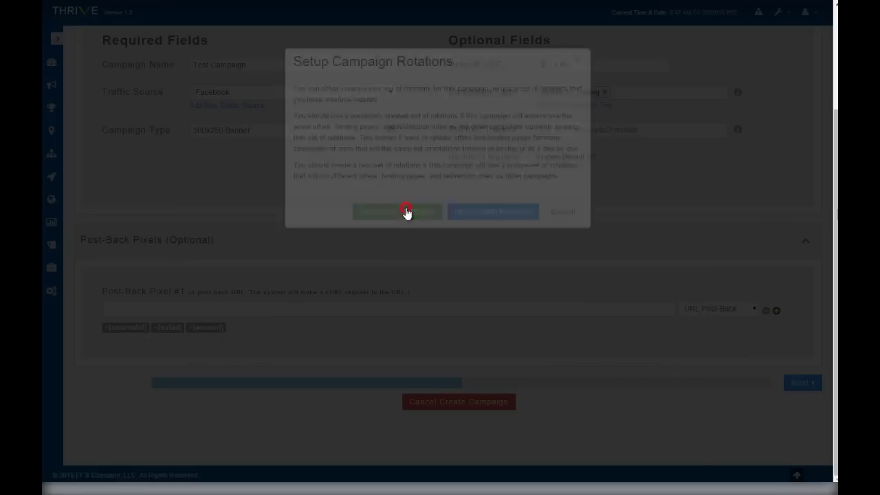
Name the rotation 'Test Campaign' in the Default group and list landing pages to add.
click(233, 265)
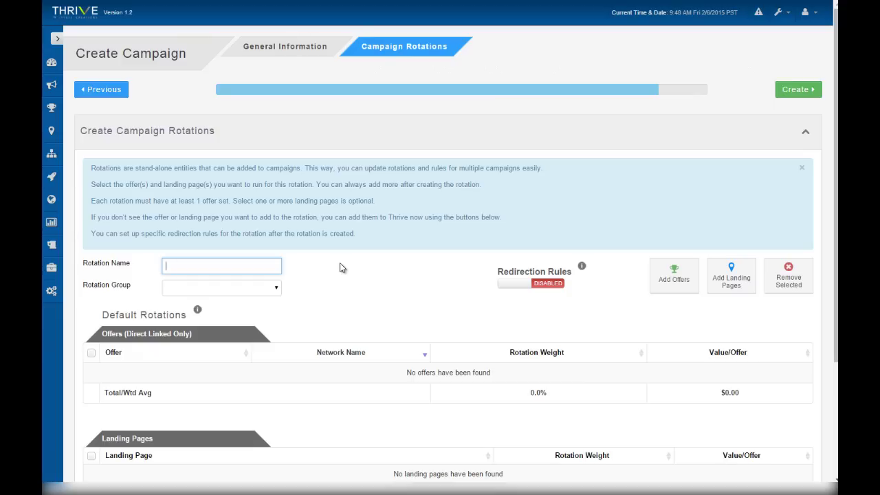
text(Test Campaign)
click(270, 289)
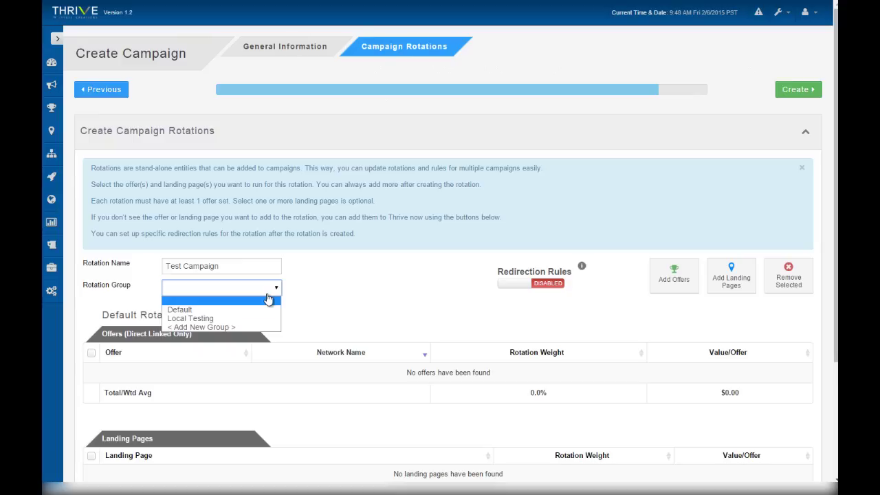
click(264, 310)
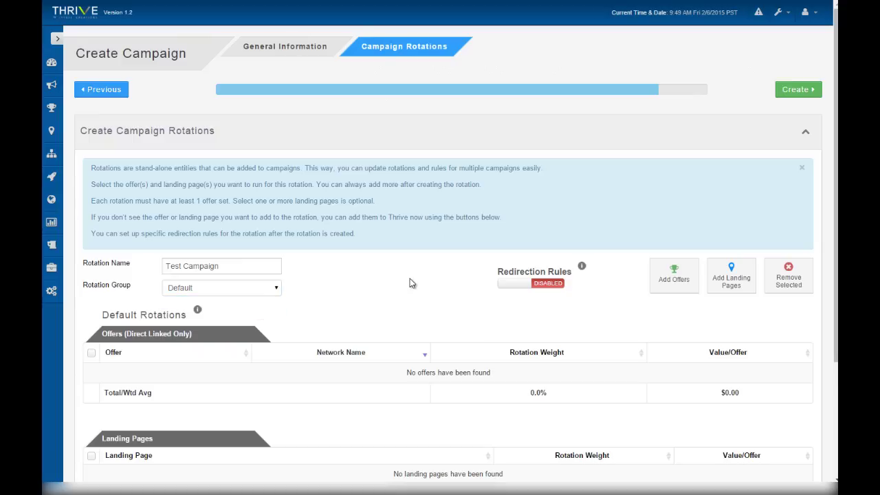
click(731, 284)
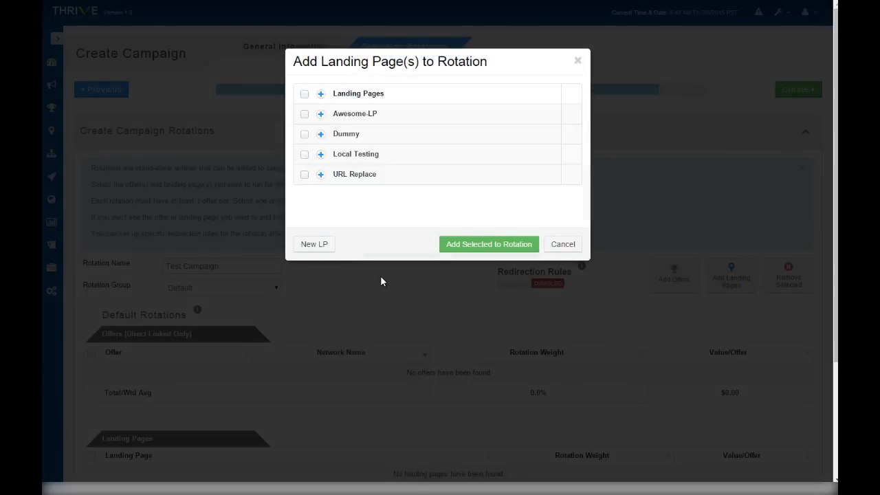
Start a new landing page 'Test LP' in the Awesome-LP group and request its LP code.
click(313, 245)
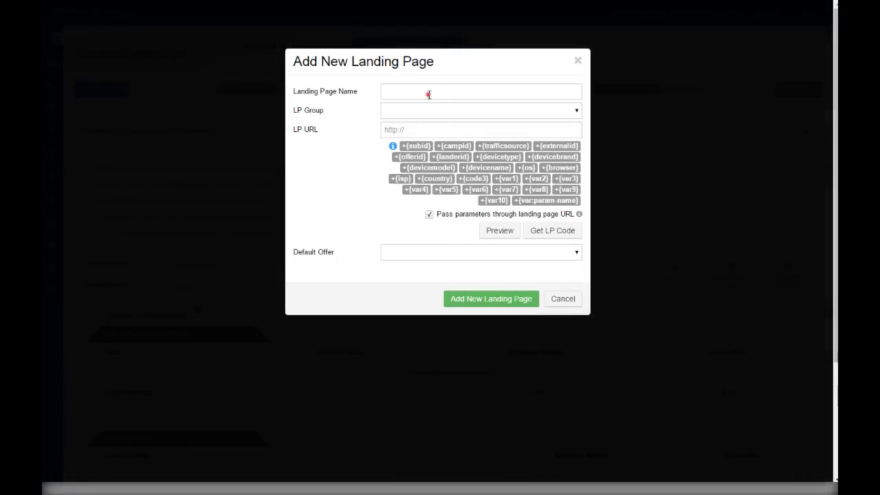
click(428, 93)
text(Test LP)
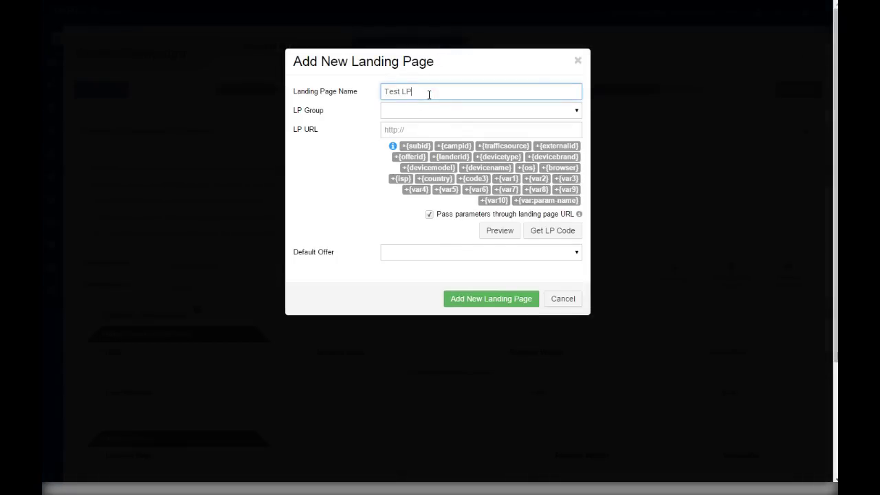
click(435, 109)
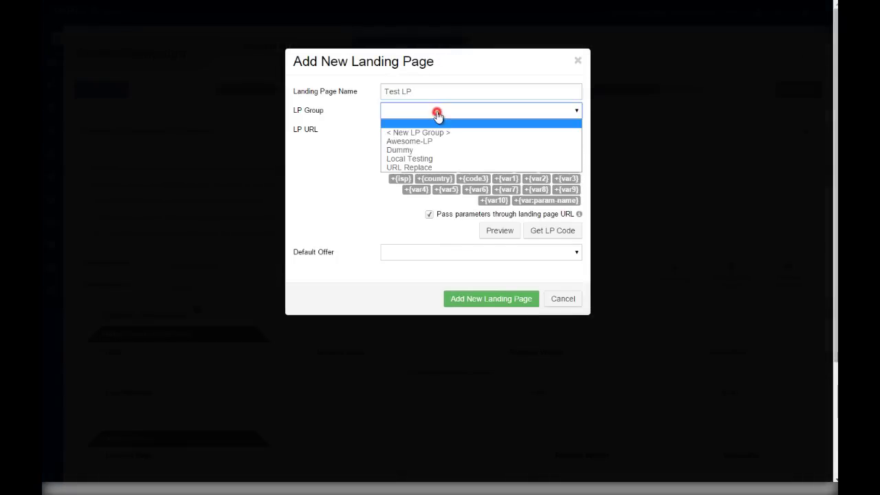
click(435, 139)
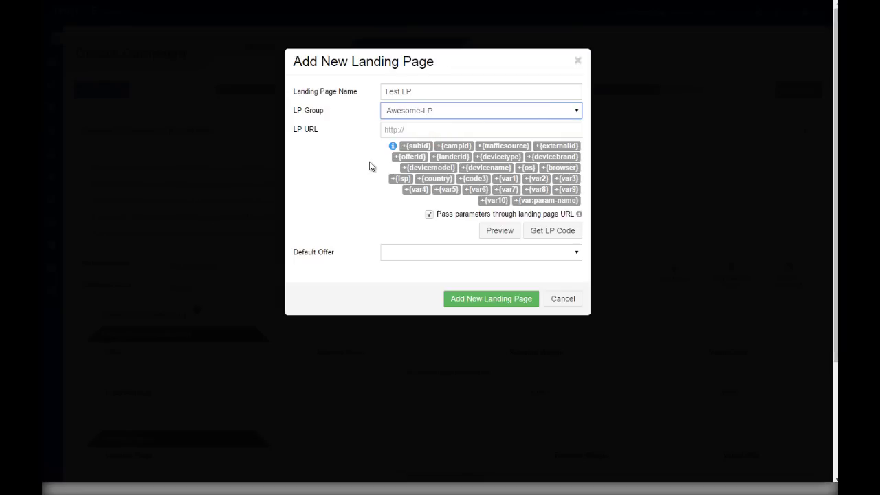
click(562, 234)
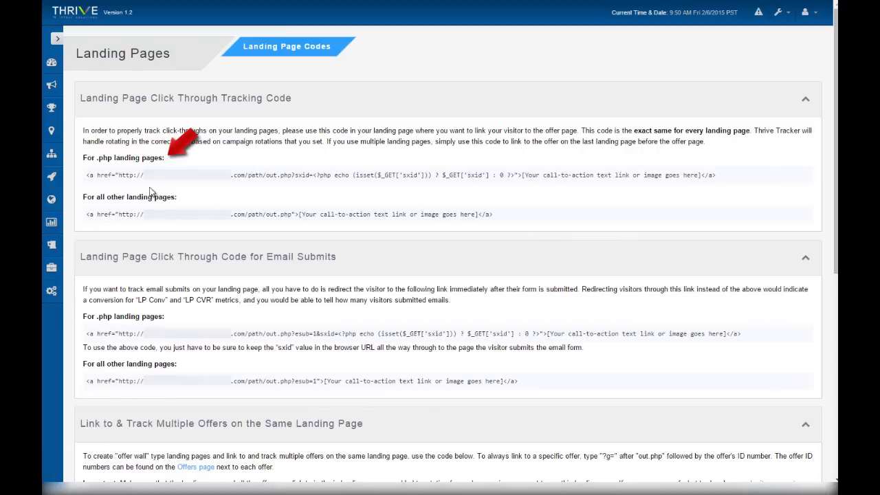
Select the click-through link code for .php landing pages.
click(88, 176)
drag(94, 178, 523, 184)
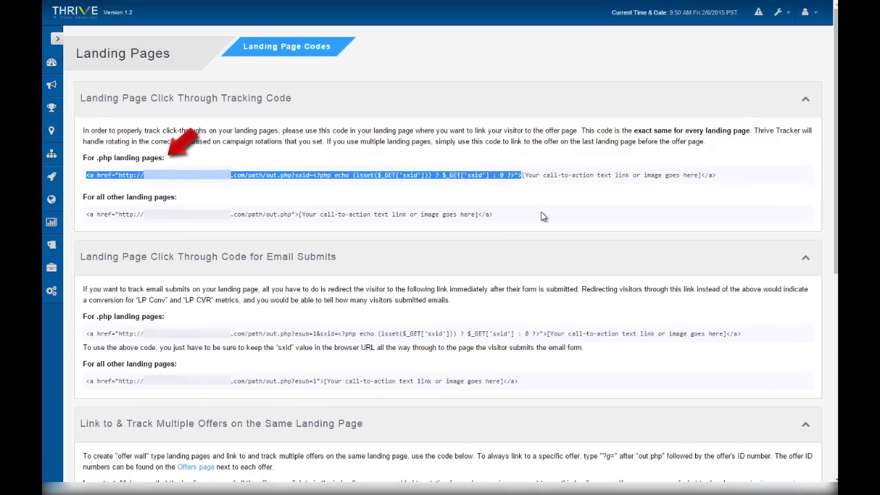
In Word, paste the tracking link after <h1> and close it with </a> before </h1>.
click(786, 488)
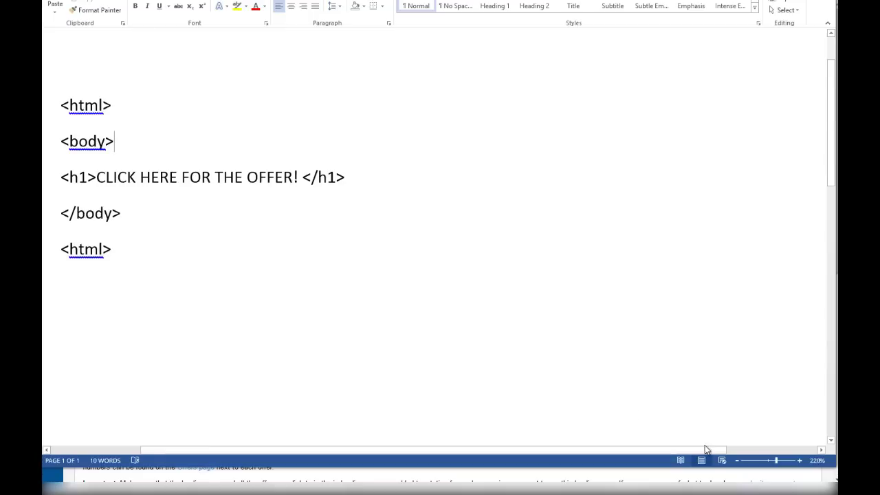
click(96, 177)
key(ctrl+v)
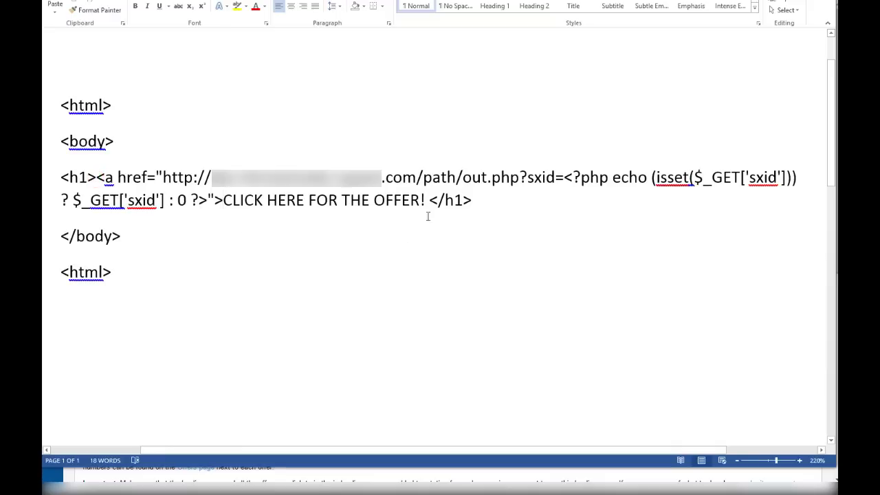
click(429, 199)
text(</)
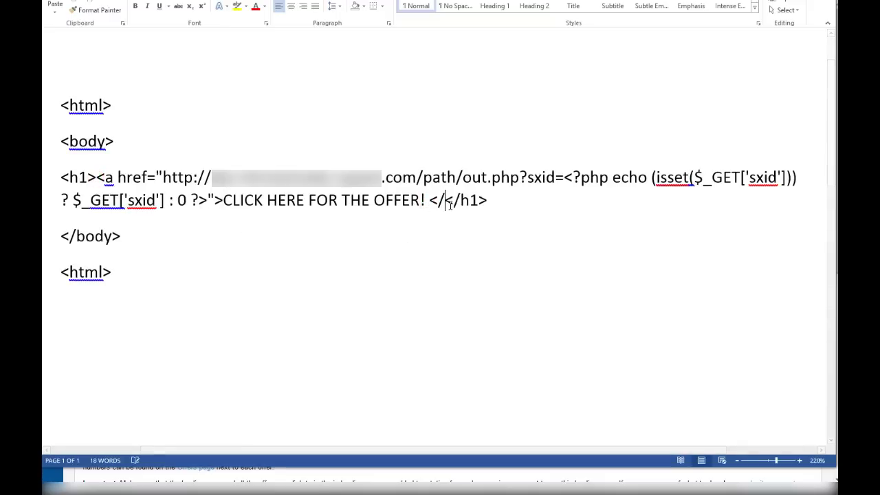
text(a>)
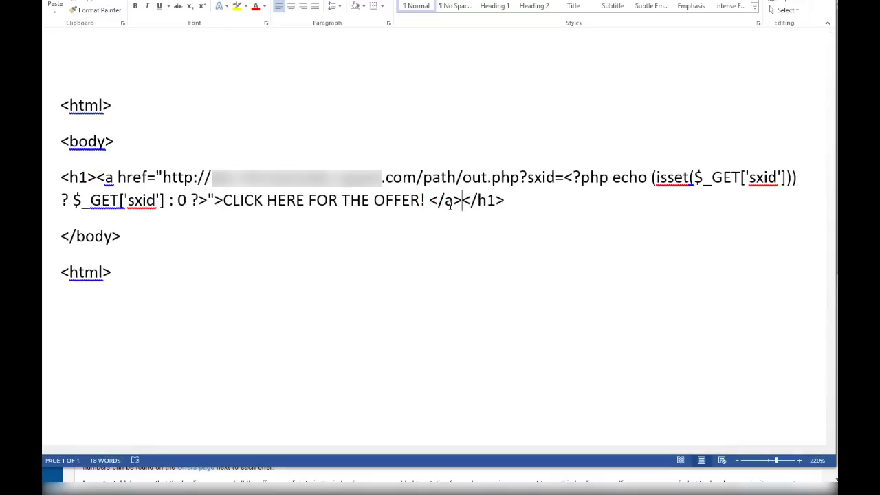
key(alt+Tab)
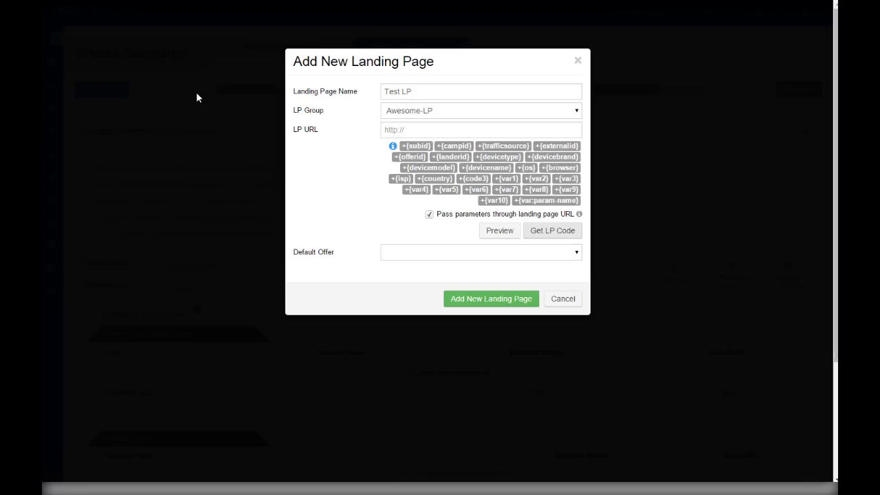
Save Test LP with the test-lander.php URL and Offer 1 as its default offer.
click(436, 131)
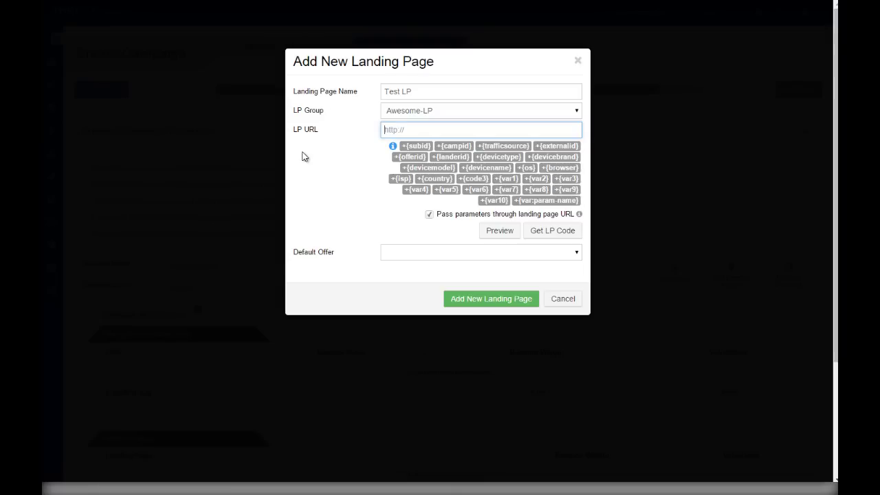
text(http://ipyxel.com/wp-content/uploads/test-lander.php)
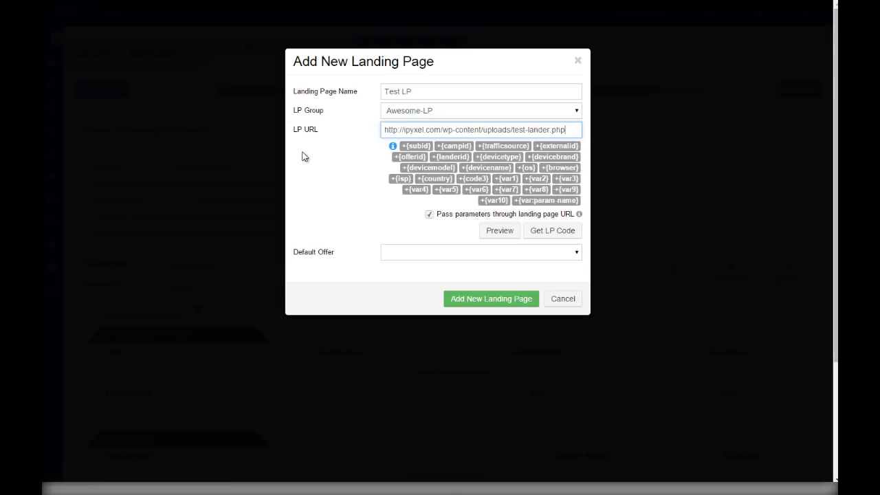
click(421, 254)
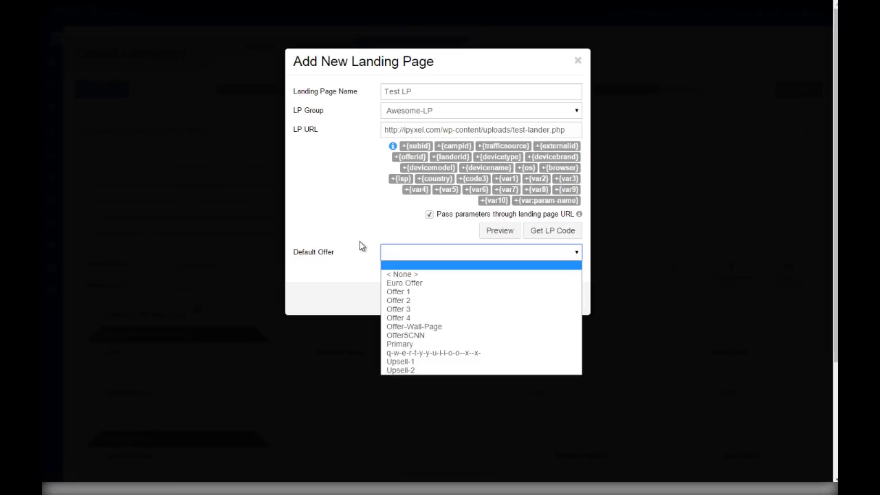
click(419, 291)
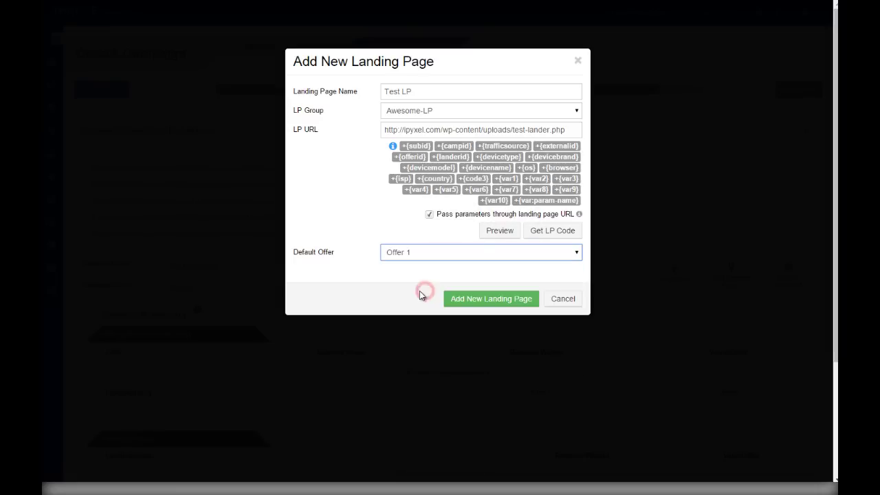
click(498, 299)
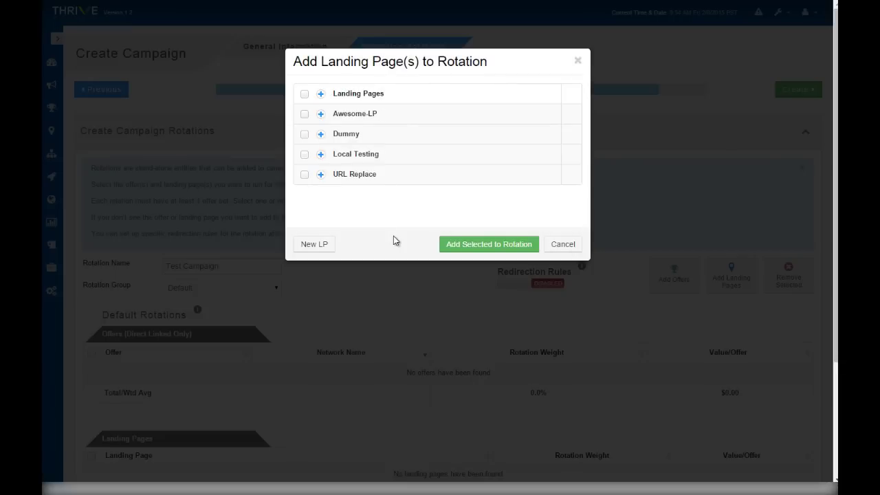
Add Test LP from Awesome-LP to the rotation's landing pages at 100% weight, then list offers to add.
click(321, 113)
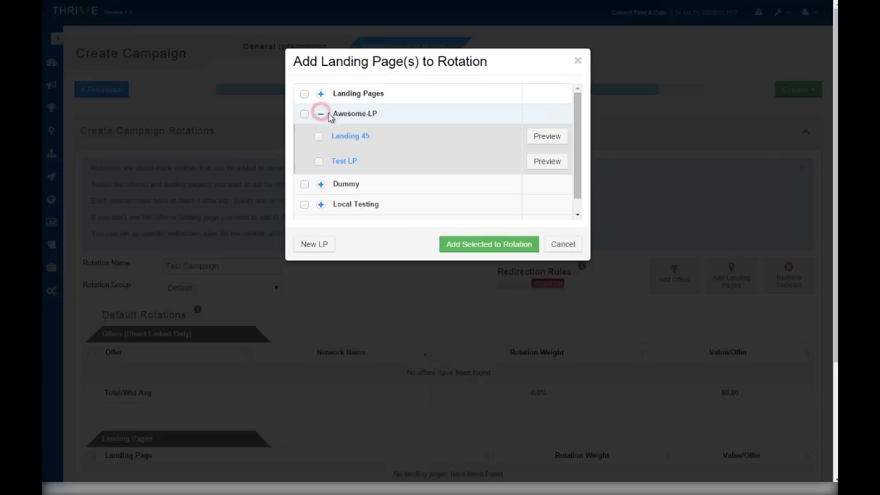
click(318, 161)
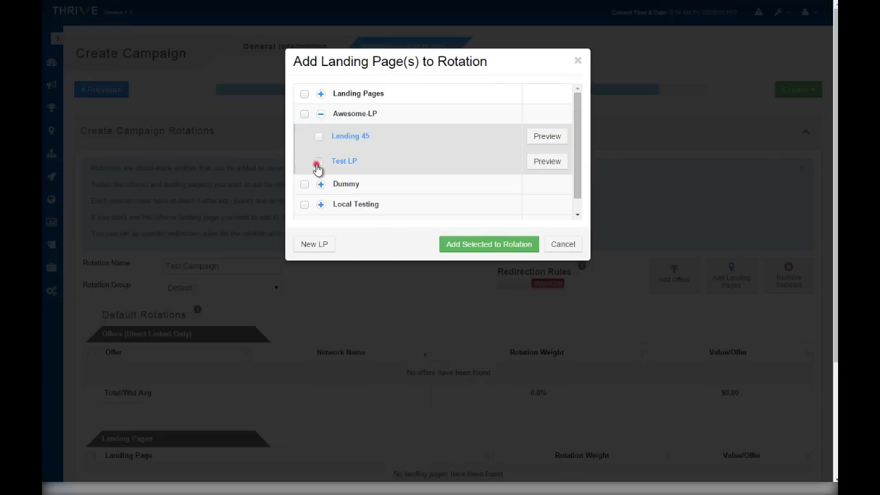
click(485, 246)
scroll(463, 273, down, 3)
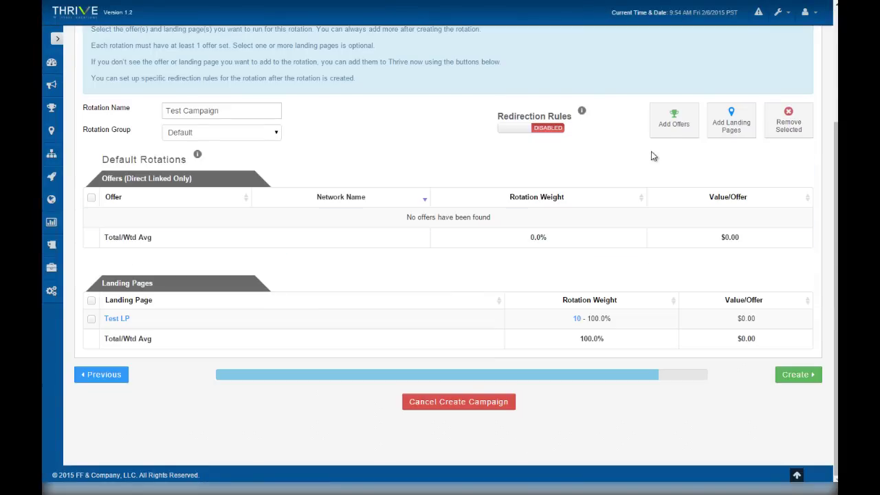
click(673, 125)
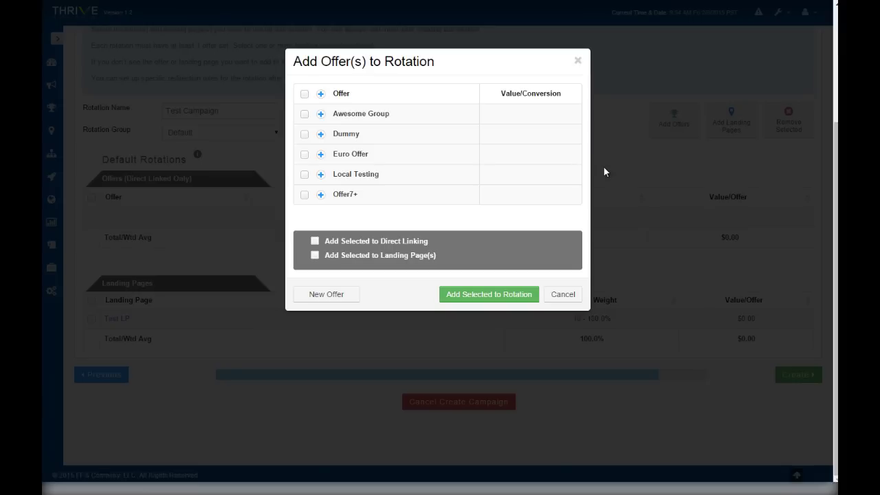
Start a new offer named 'Test Offer' with a value of 5 per conversion.
click(336, 295)
click(412, 90)
text(Test Offer)
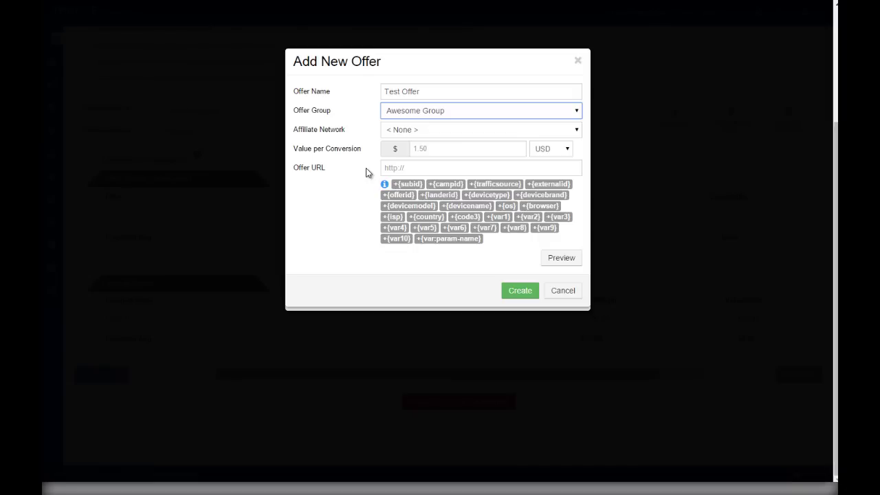
click(455, 148)
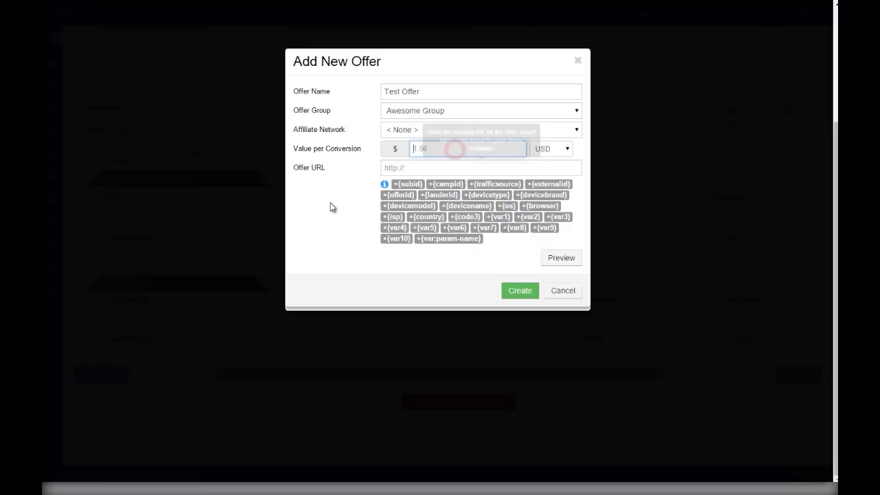
text(5)
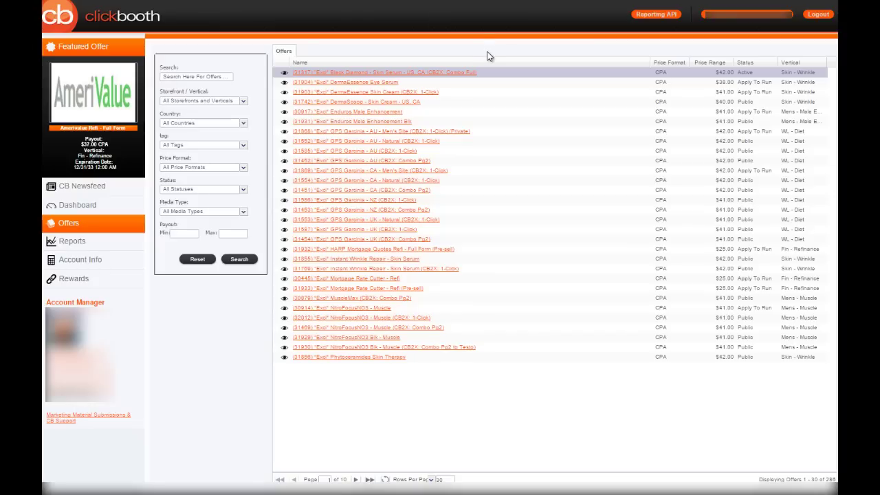
Open Black Diamond Skin Serum's Creatives, widen the Unique Link column, and select the third link.
click(452, 72)
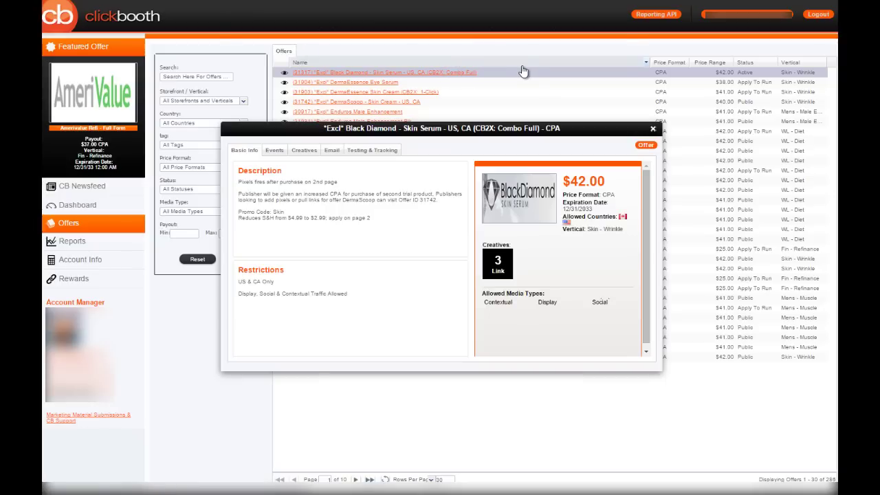
click(305, 152)
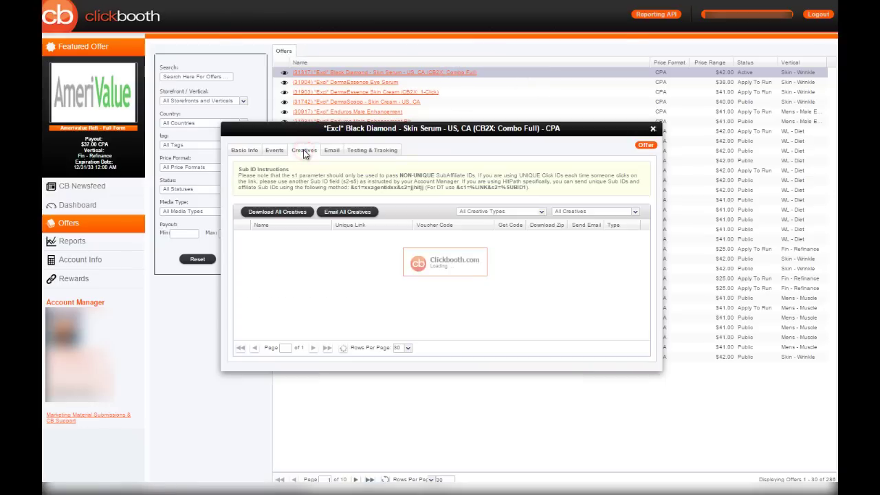
drag(494, 225, 574, 230)
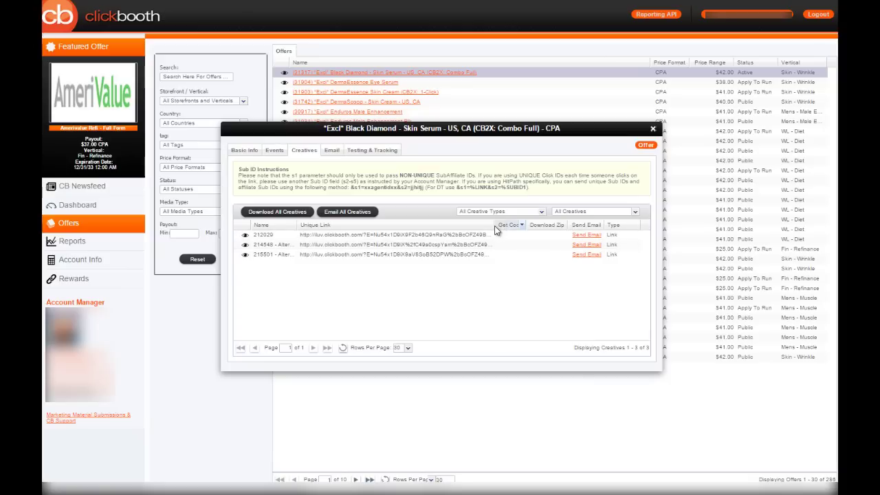
drag(496, 228, 267, 256)
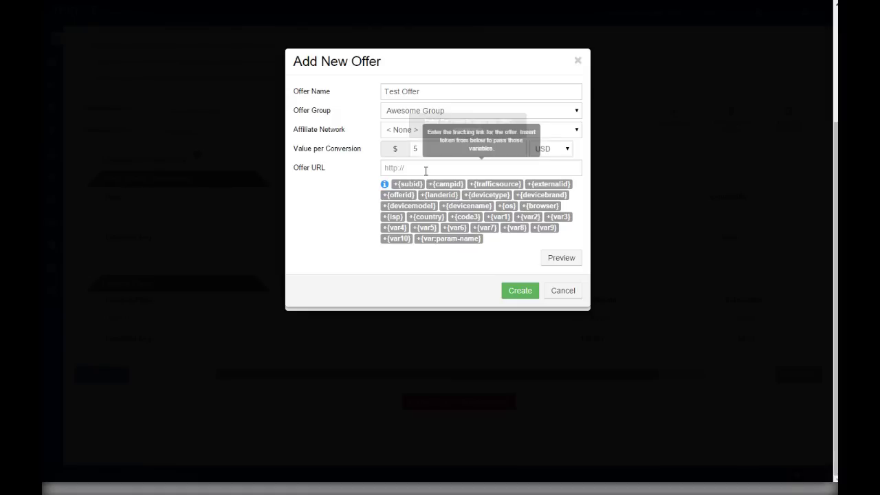
Paste the Clickbooth link as Test Offer's URL, change s1 to s2, append {subid}, and create it.
click(425, 169)
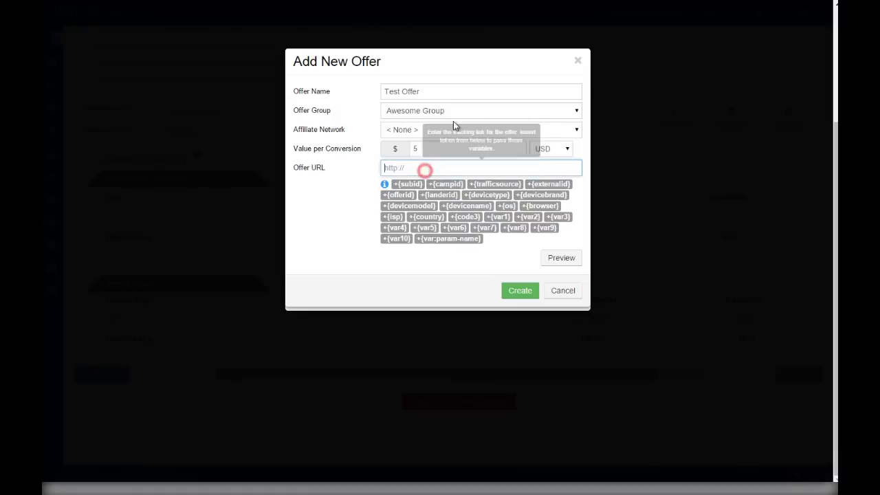
key(ctrl+v)
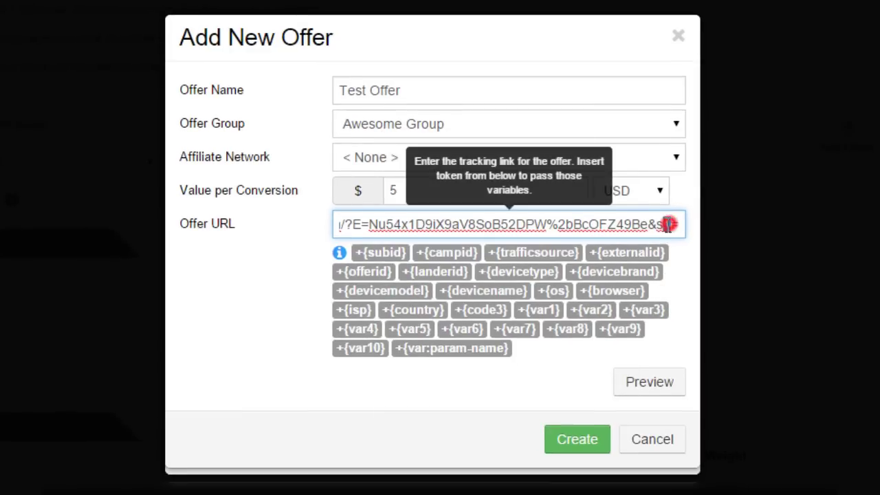
key(BackSpace)
key(BackSpace)
text(2)
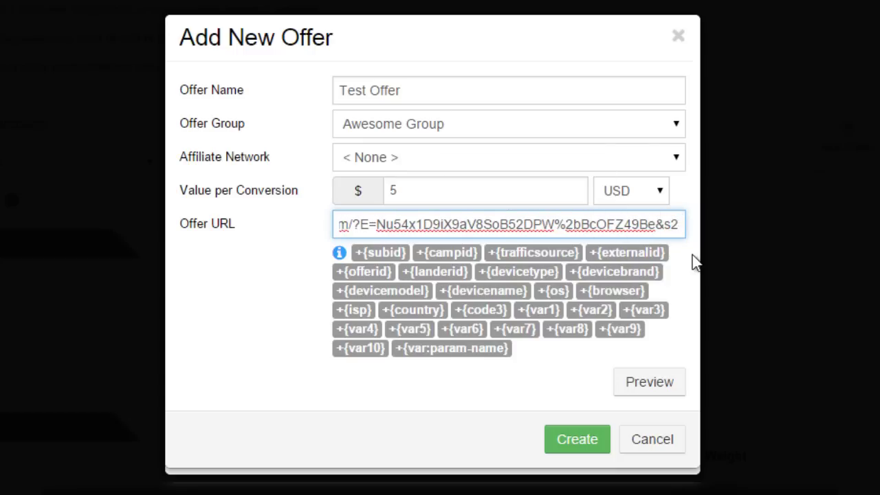
click(551, 226)
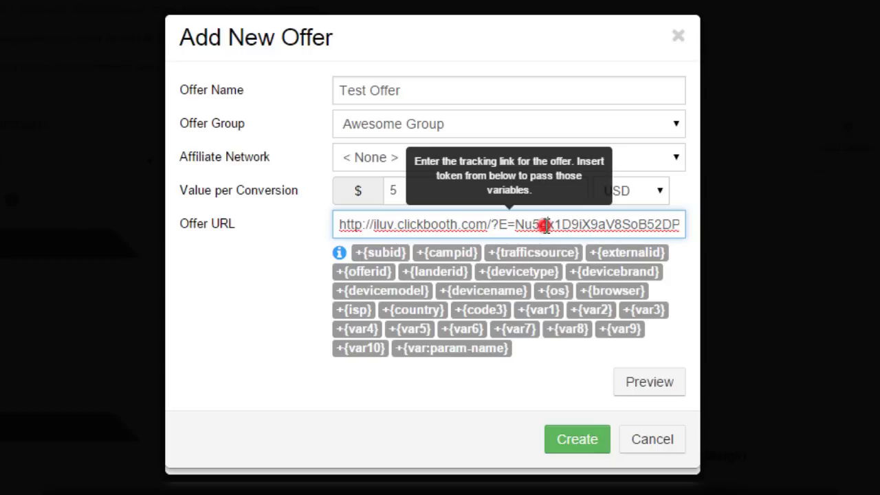
drag(543, 227, 672, 236)
click(678, 226)
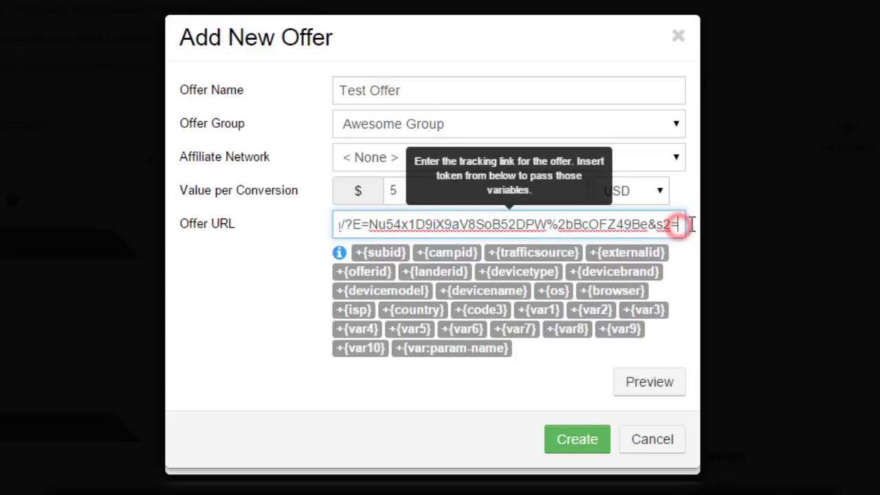
click(393, 264)
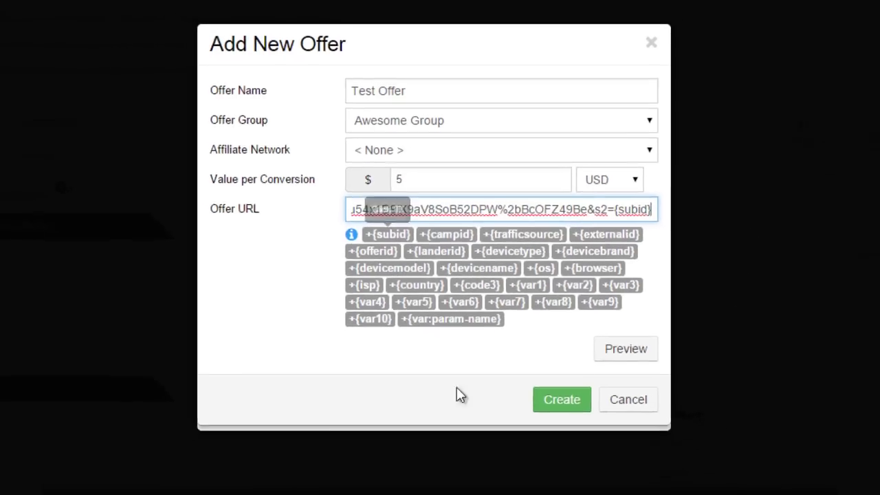
click(577, 440)
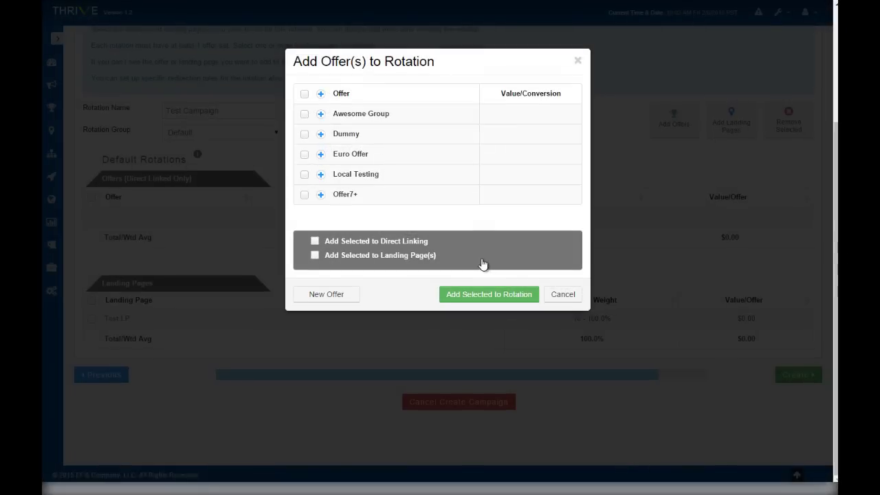
Add Test Offer from Awesome Group to the rotation behind the Test LP landing page.
click(319, 115)
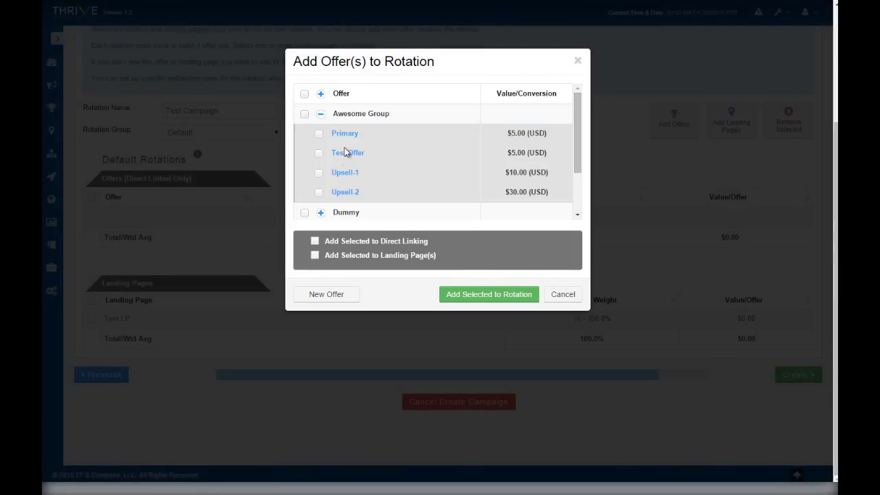
click(318, 154)
click(315, 255)
click(486, 295)
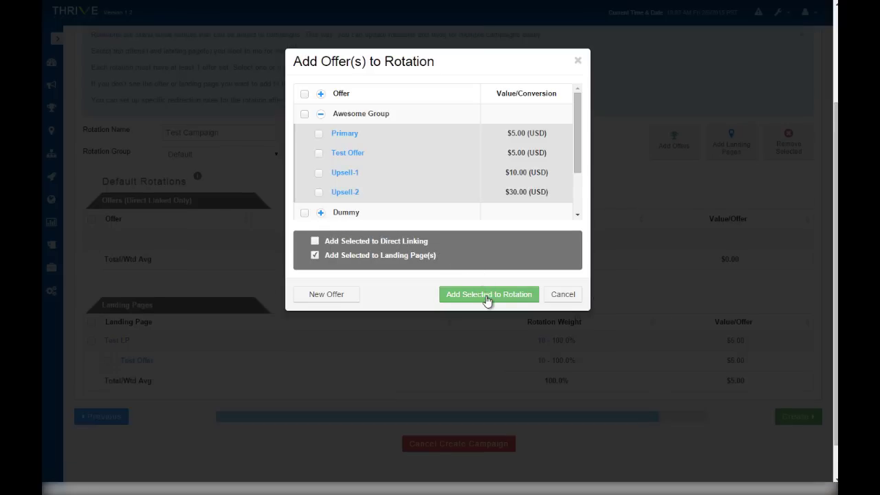
click(488, 296)
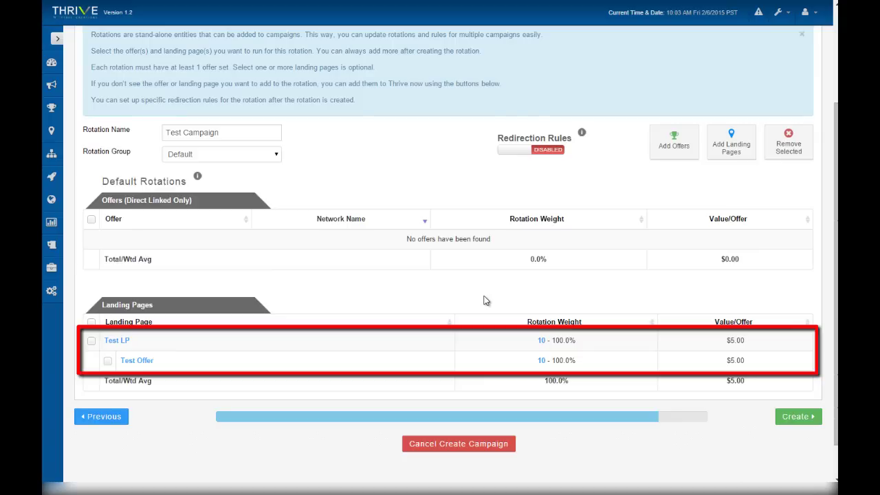
Create Test Campaign, send a test click through its URL, and refresh to show 1 click.
click(805, 423)
click(519, 131)
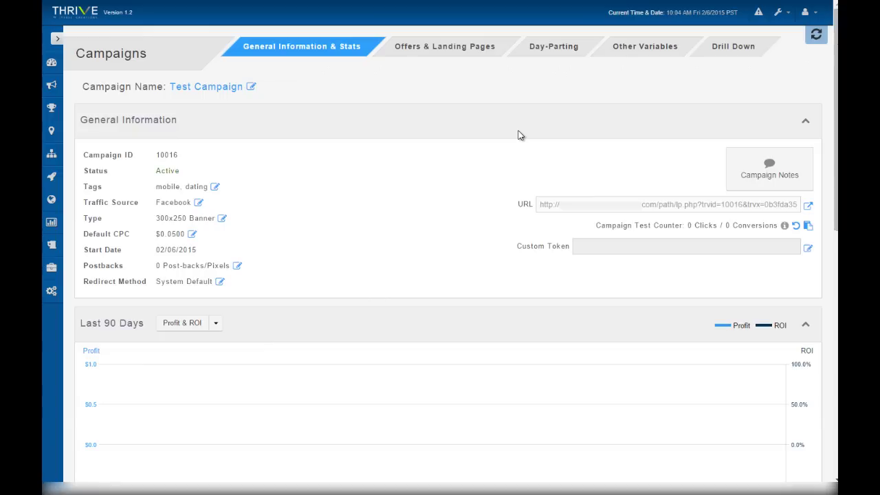
click(627, 205)
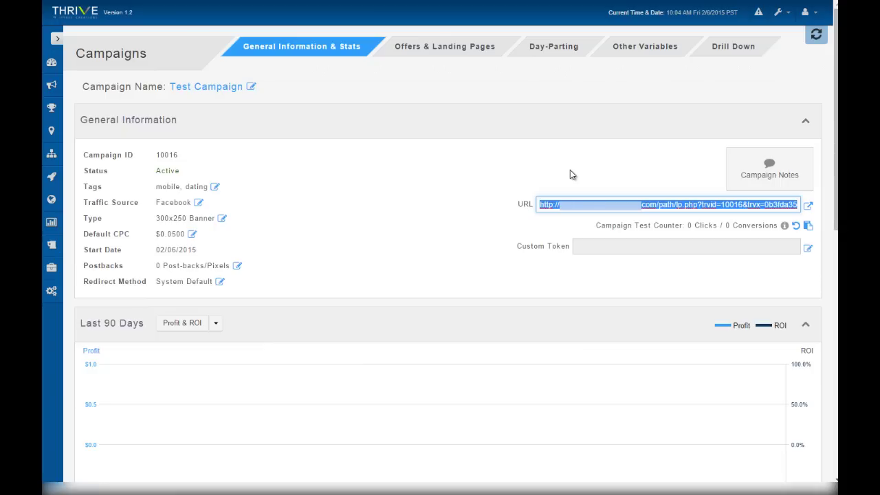
click(808, 210)
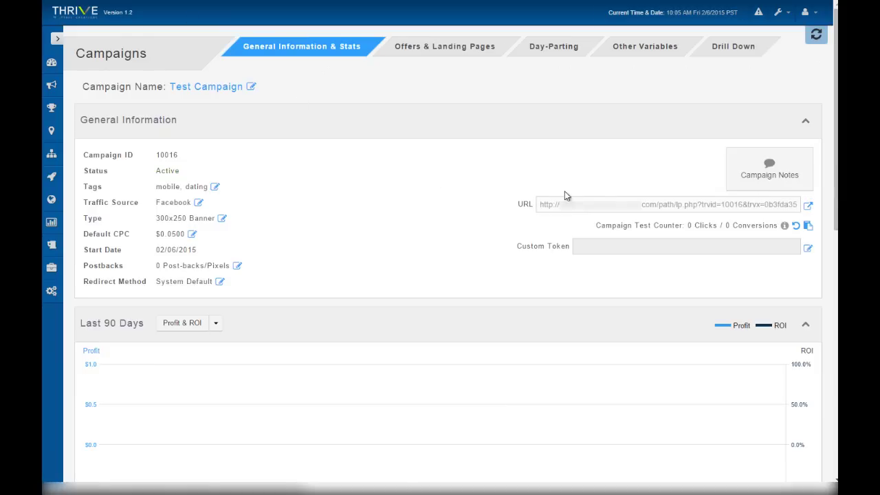
click(814, 35)
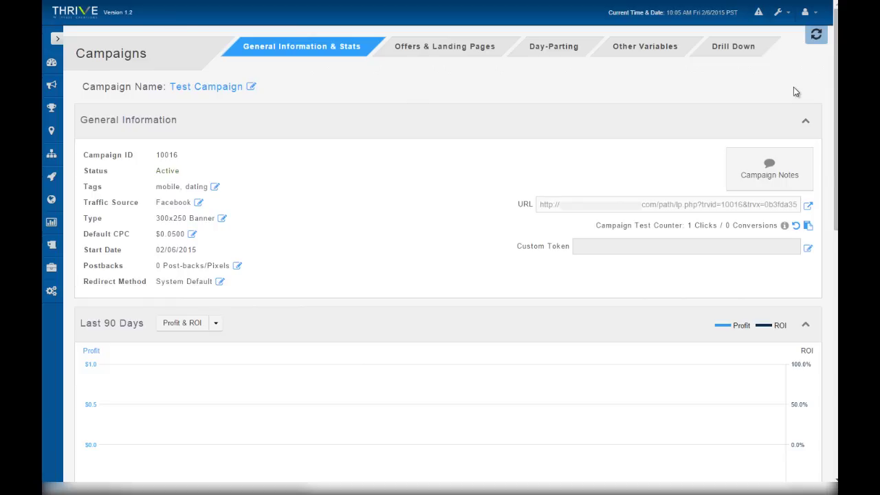
Open Tracking > Pixels & PostBack and select the Simple Global Post-Back URL.
click(53, 293)
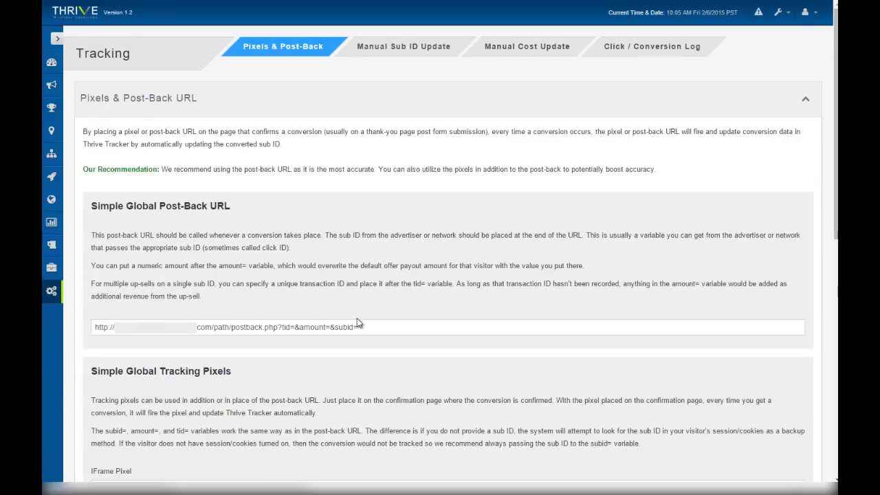
triple_click(357, 324)
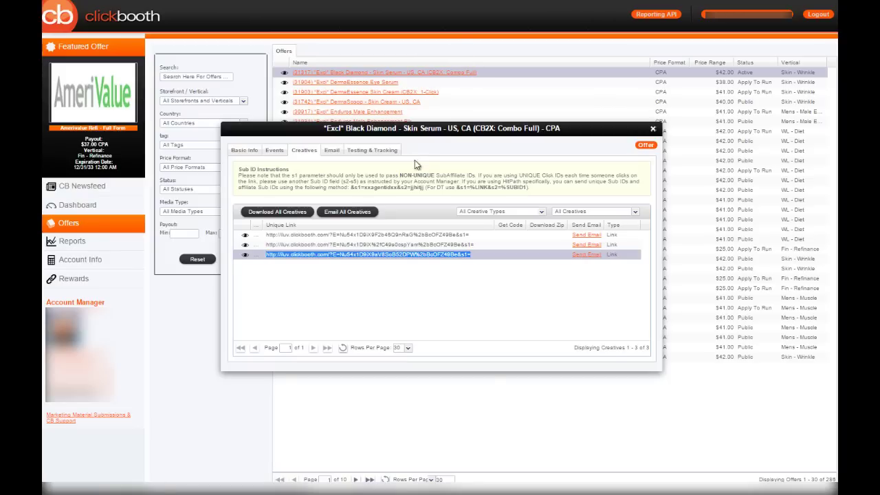
Paste Thrive's post-back URL plus '#s2' into the Testing & Tracking server postback and save.
click(392, 151)
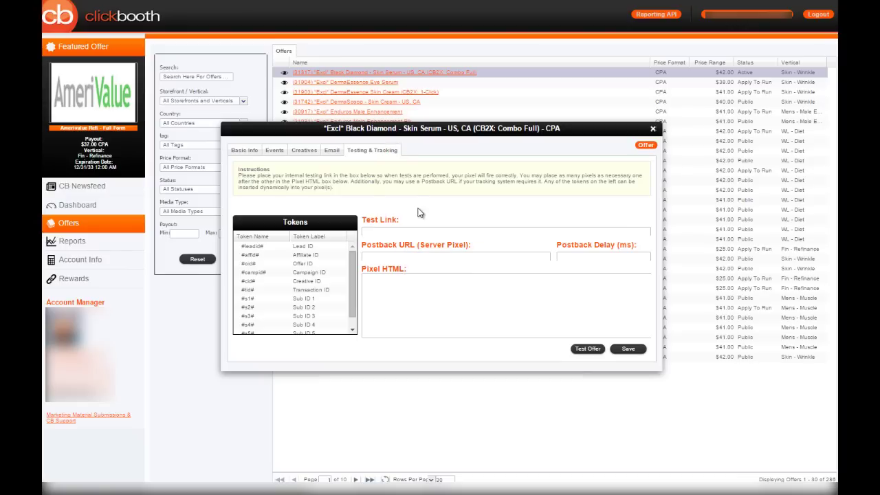
click(435, 260)
key(ctrl+v)
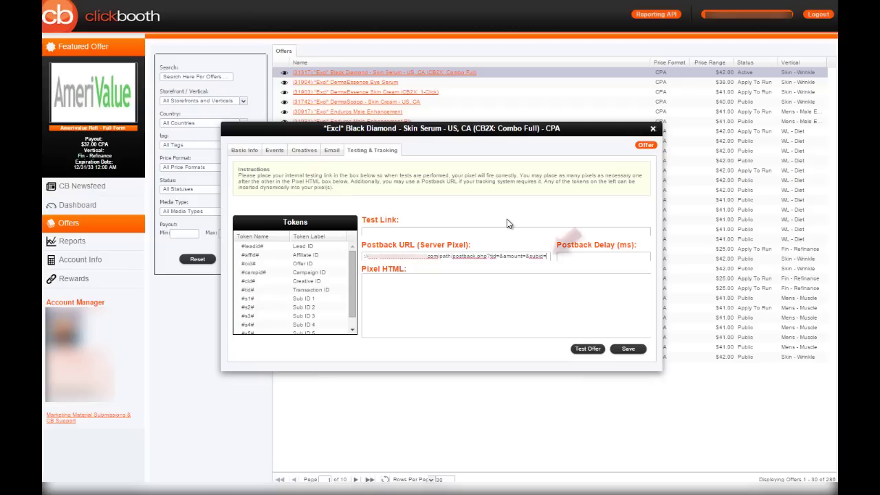
text(#s2)
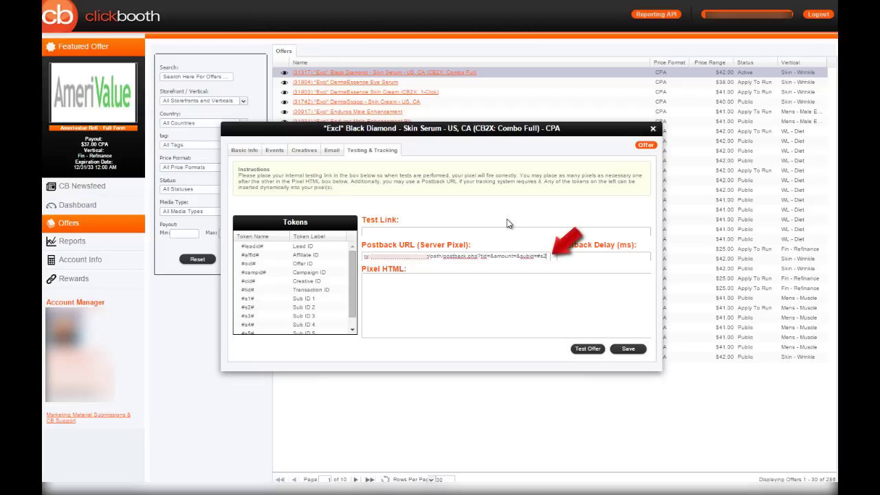
click(507, 224)
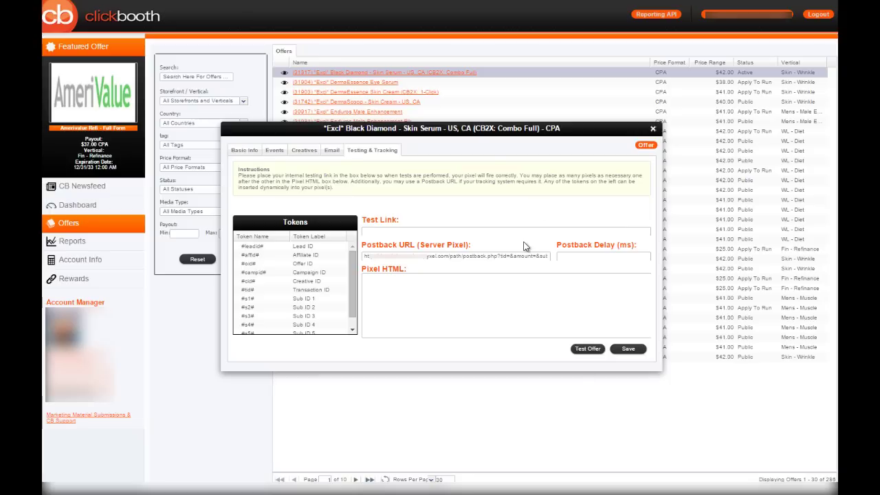
click(634, 348)
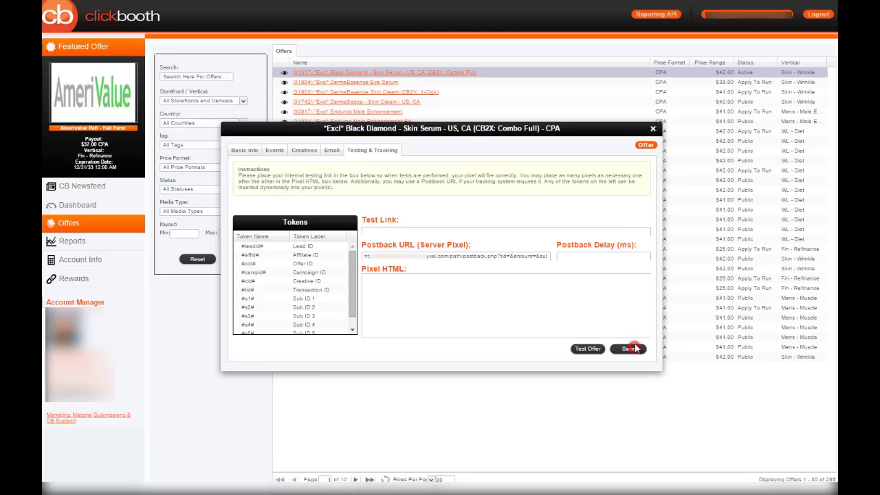